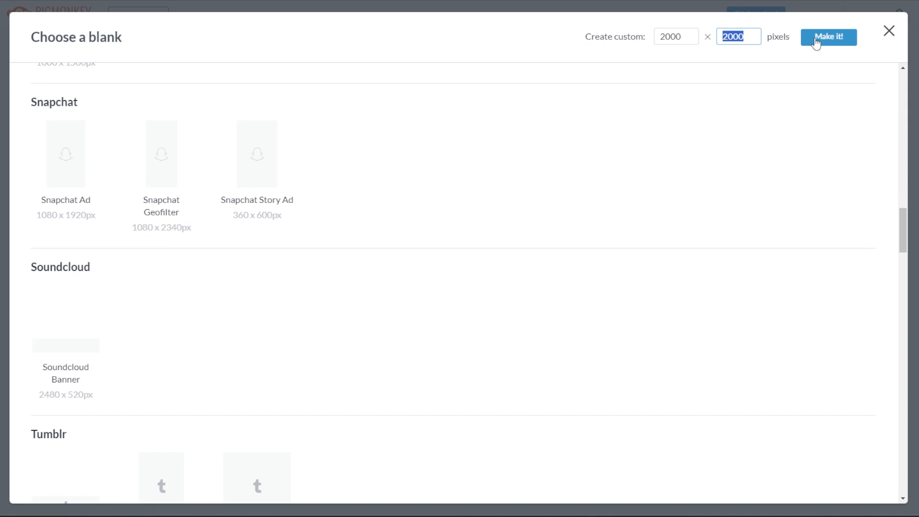
Leave the blank canvas chooser and start a new image from Templates.
left_click(889, 33)
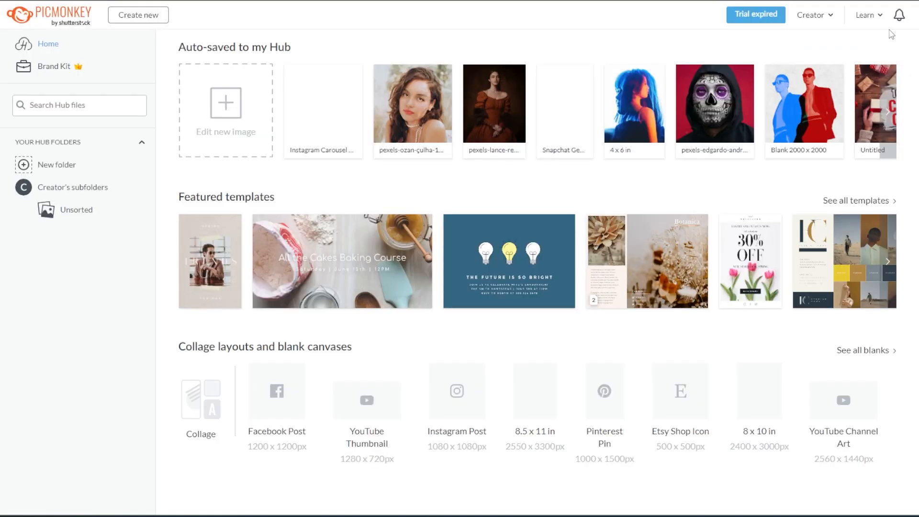
left_click(221, 106)
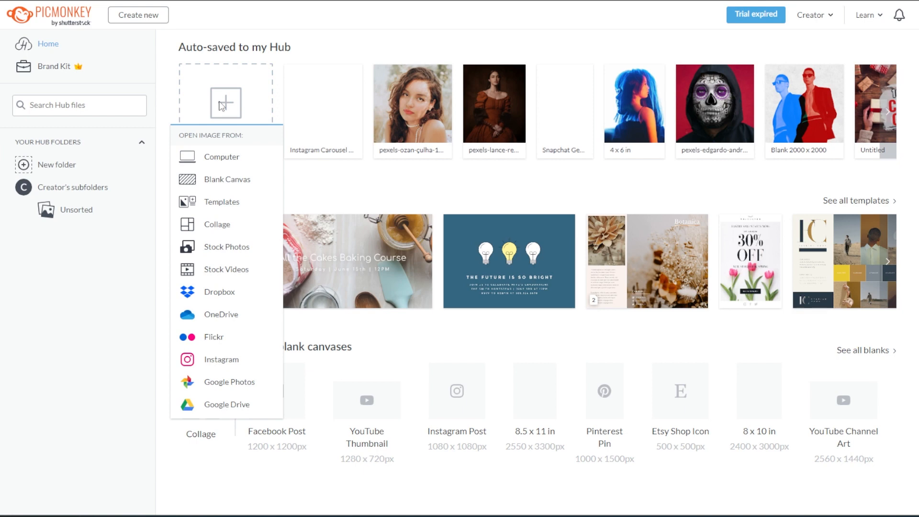
left_click(211, 204)
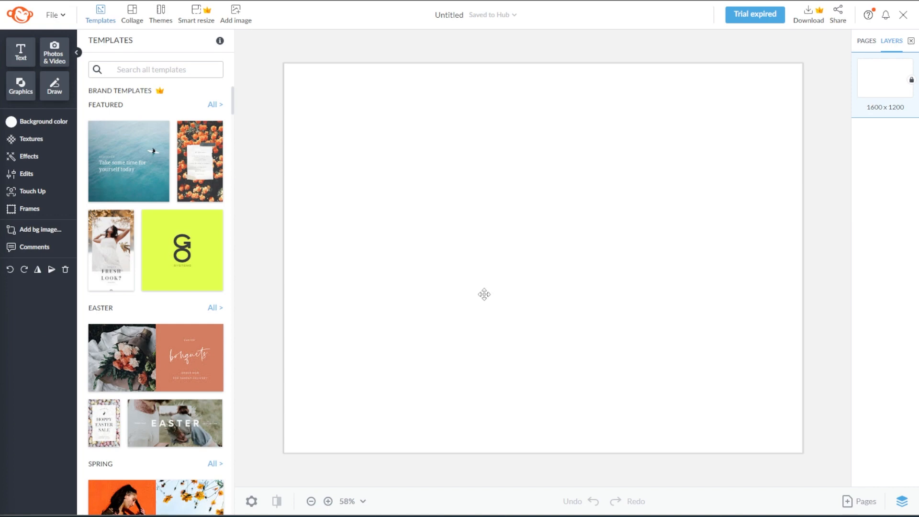
Search the templates for "moodboard".
left_click_drag(233, 91, 232, 117)
left_click(168, 70)
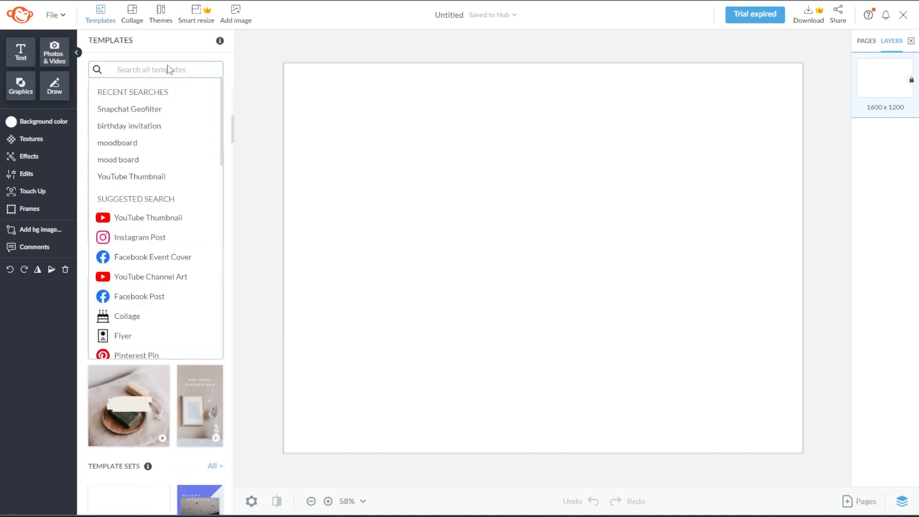
left_click(158, 142)
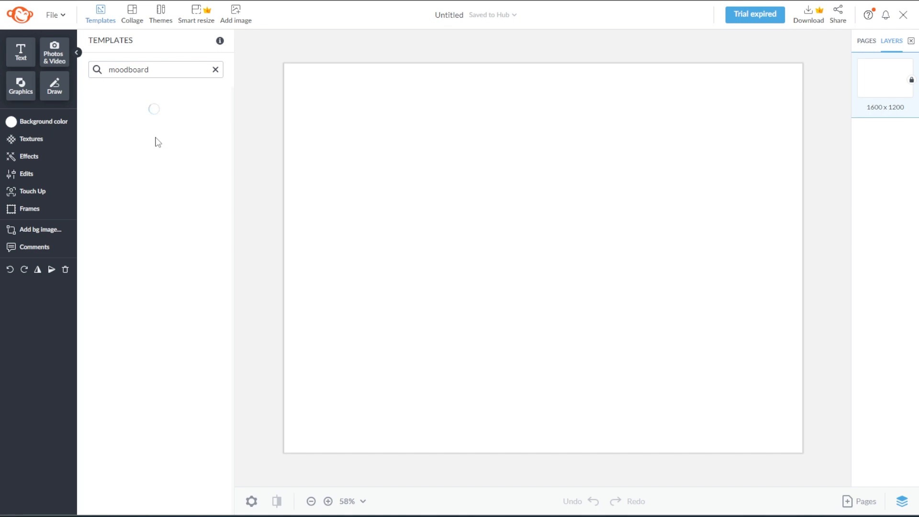
Apply the portrait moodboard template with the leaf sketch, "inspiration" lettering, three grey image placeholders and four color circles.
left_click_drag(233, 131, 233, 175)
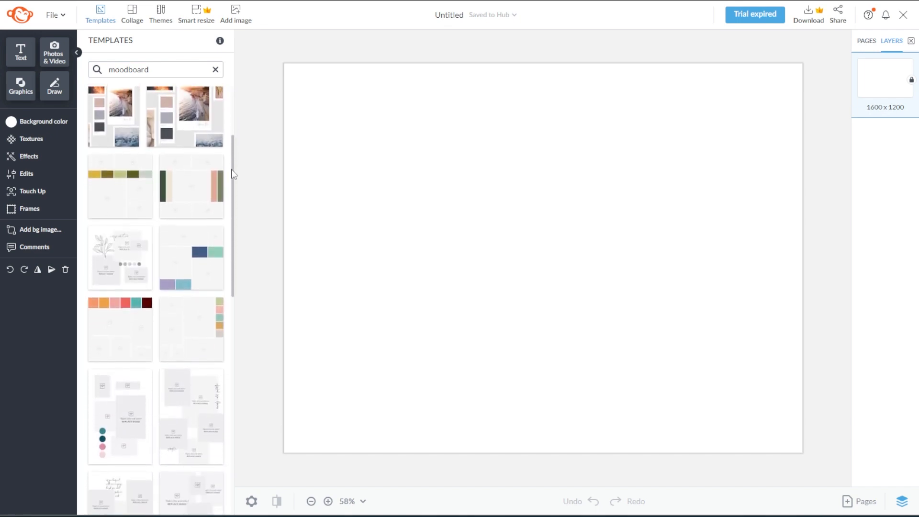
scroll(152, 306, "up", 2)
scroll(164, 257, "down", 1)
scroll(165, 257, "up", 1)
scroll(168, 247, "down", 5)
scroll(169, 248, "down", 5)
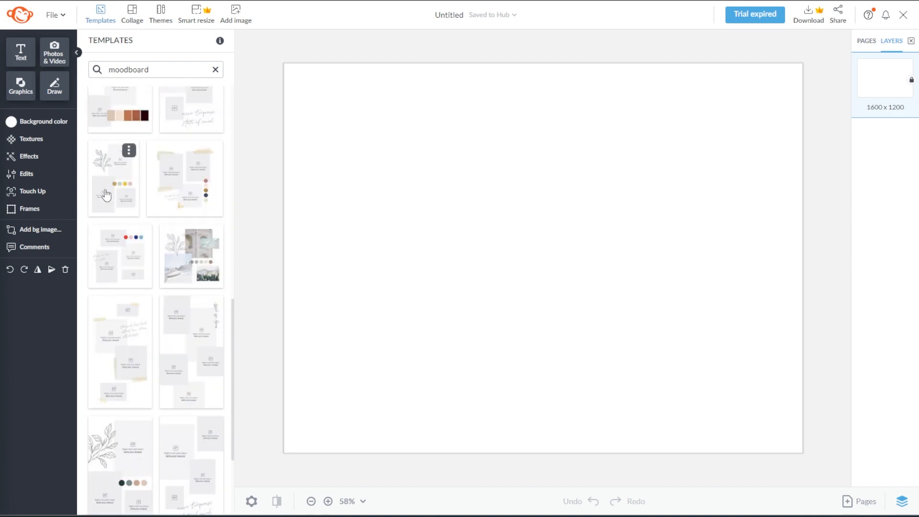
left_click(106, 195)
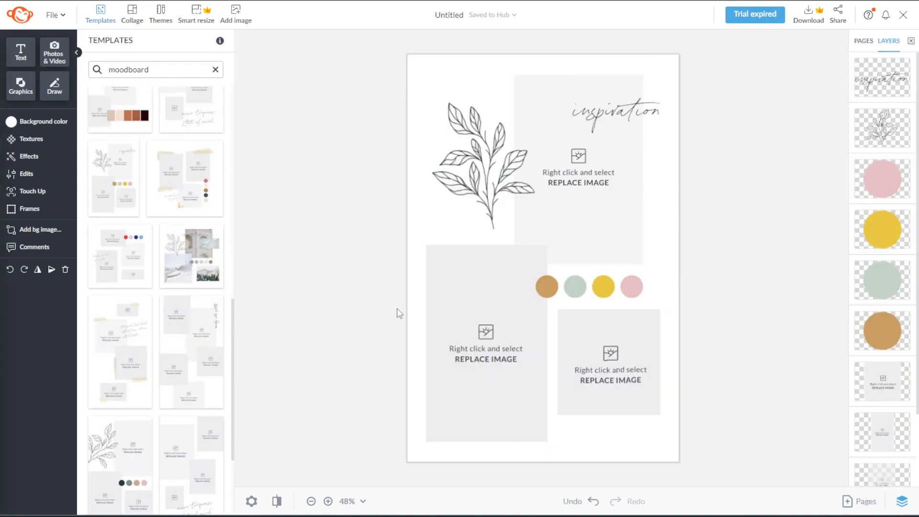
left_click(468, 338)
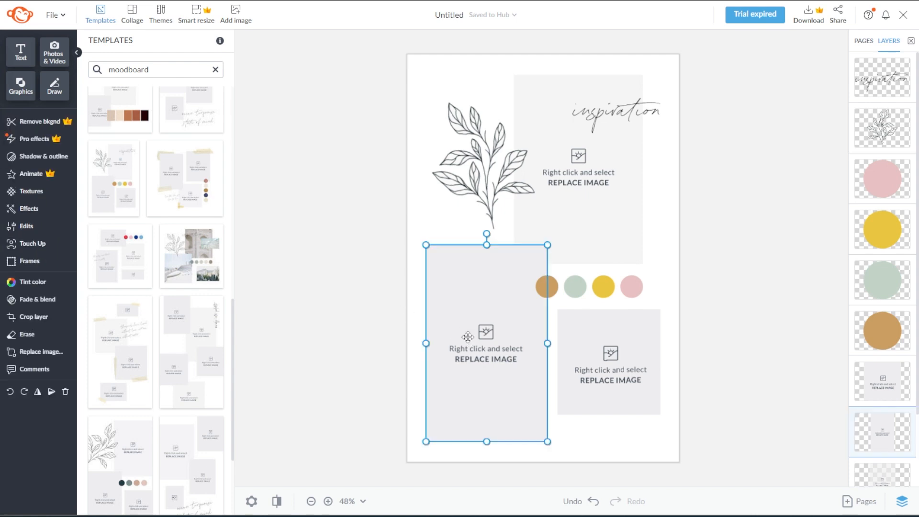
right_click(468, 337)
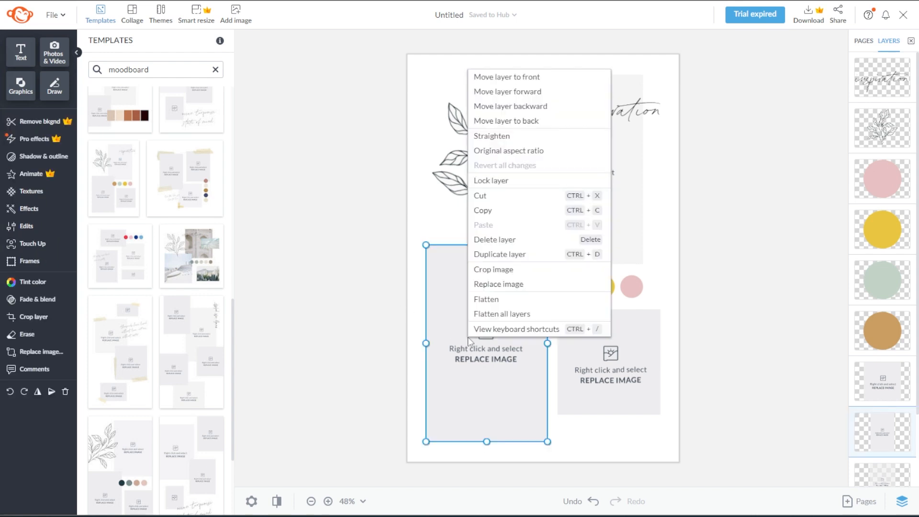
left_click(491, 289)
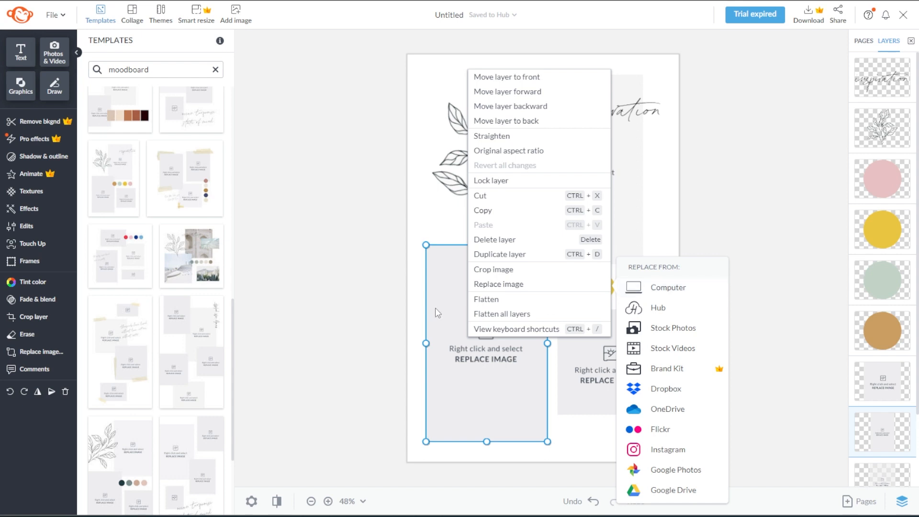
left_click(379, 308)
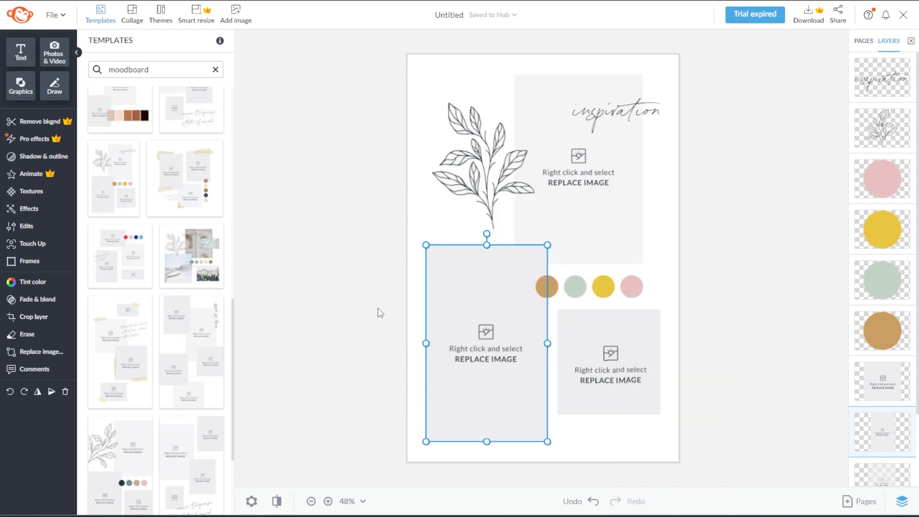
Add the uploaded photo of the woman in a white gown beside a pink chair, scaled down over the tall lower placeholder.
left_click(46, 64)
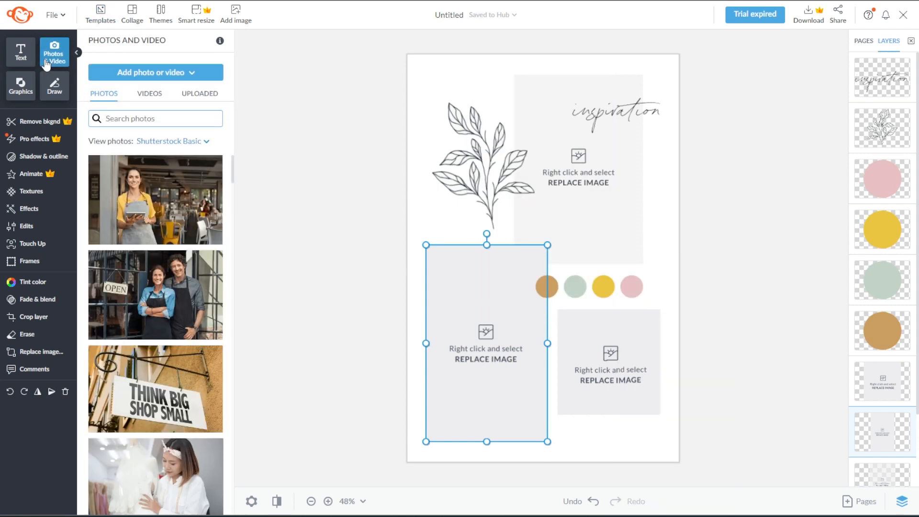
scroll(185, 191, "down", 6)
scroll(186, 188, "down", 10)
scroll(185, 188, "down", 2)
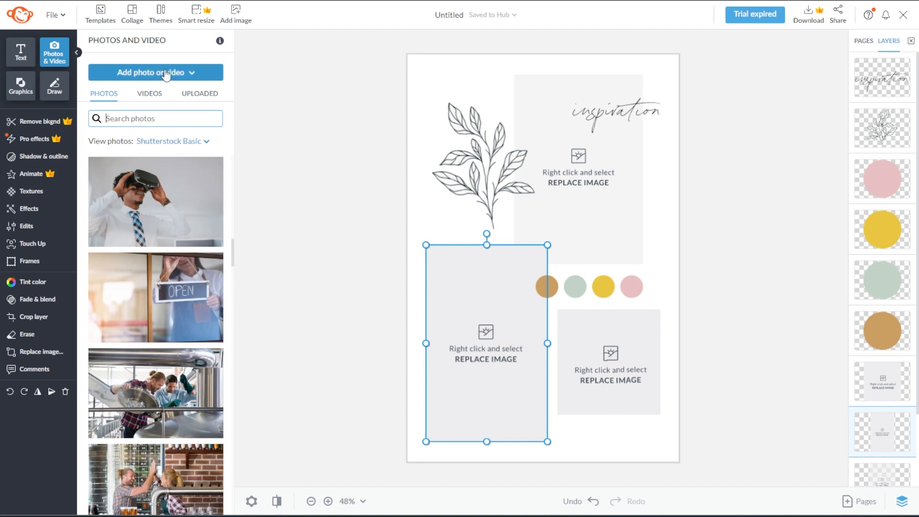
left_click(166, 74)
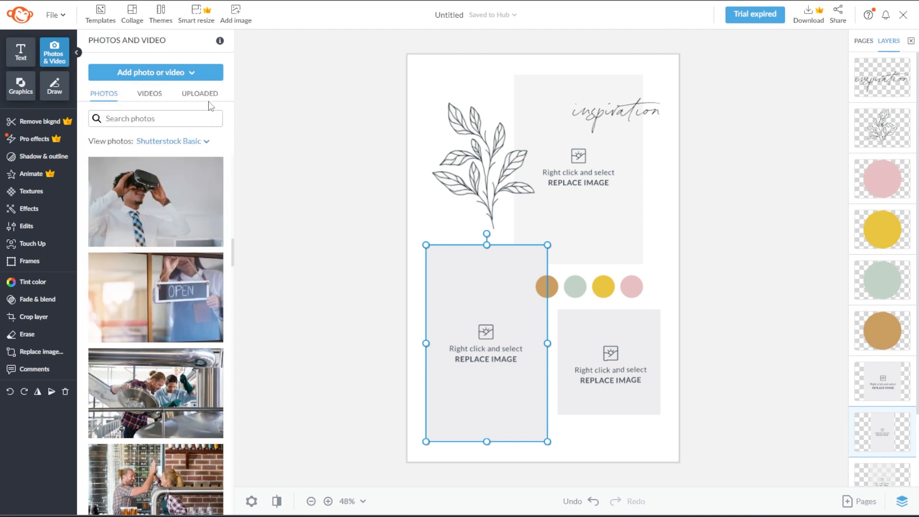
left_click(209, 101)
left_click(186, 160)
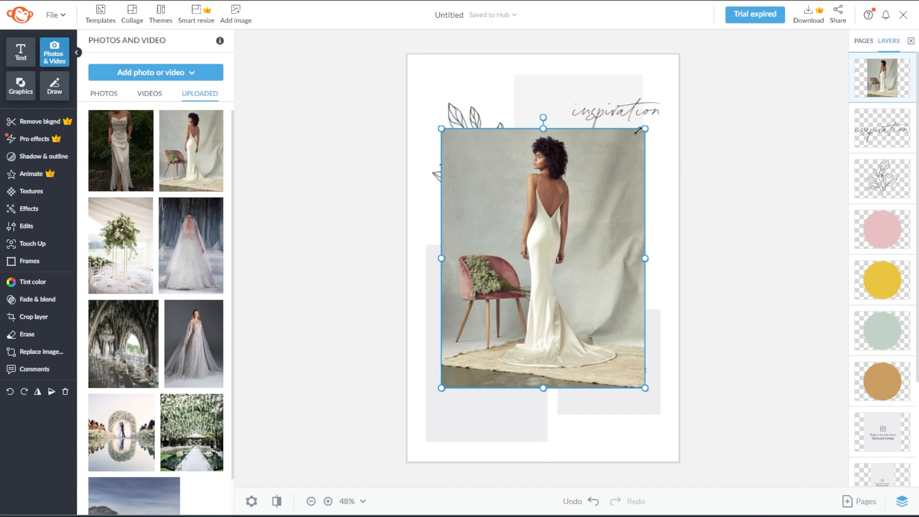
left_click_drag(645, 128, 540, 217)
left_click_drag(520, 274, 500, 275)
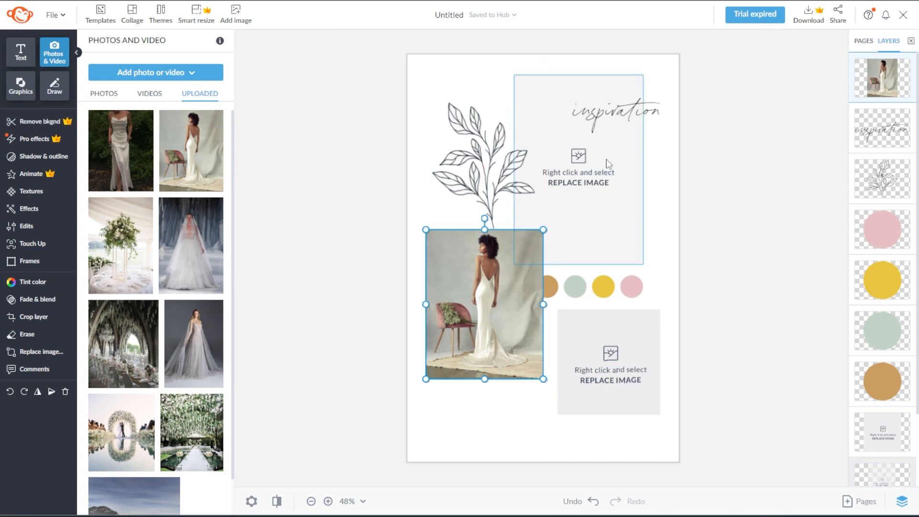
Add a new text reading "wedding inspiration" in Sebastian Bobby at size 161.
left_click(637, 113)
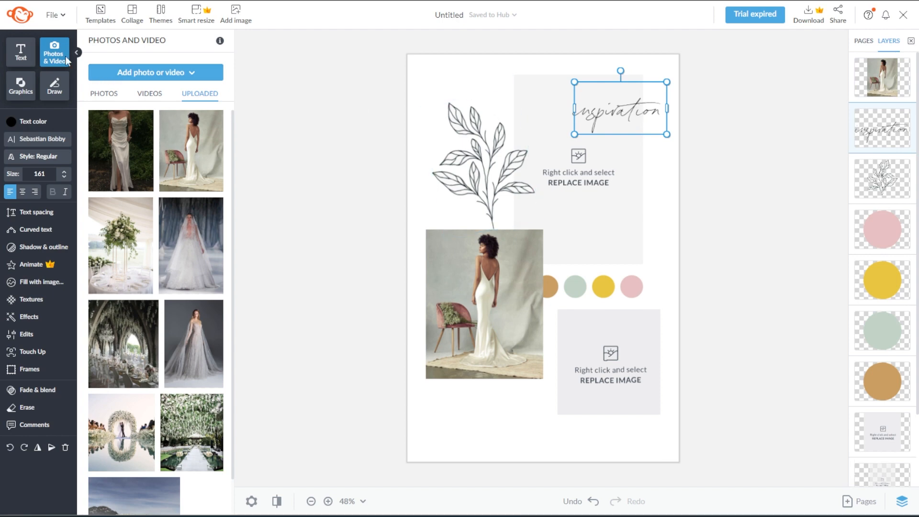
left_click(21, 52)
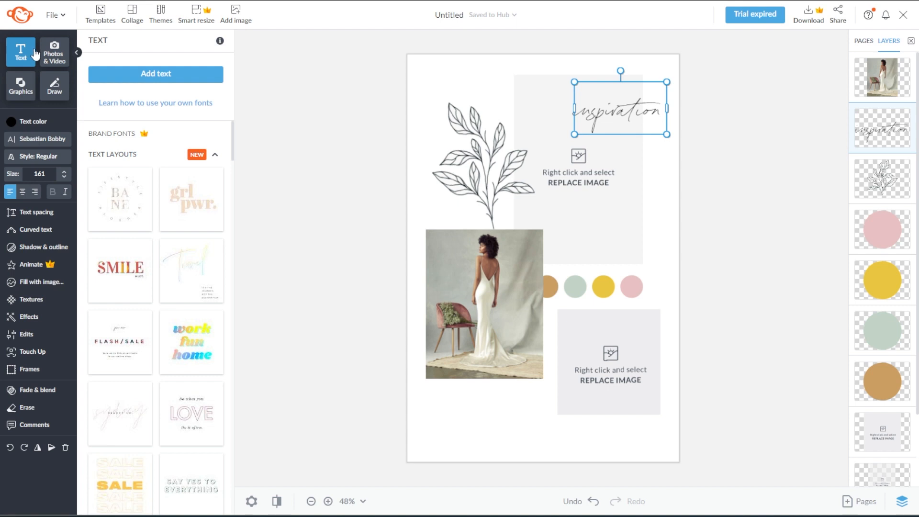
left_click_drag(235, 131, 233, 168)
left_click(167, 77)
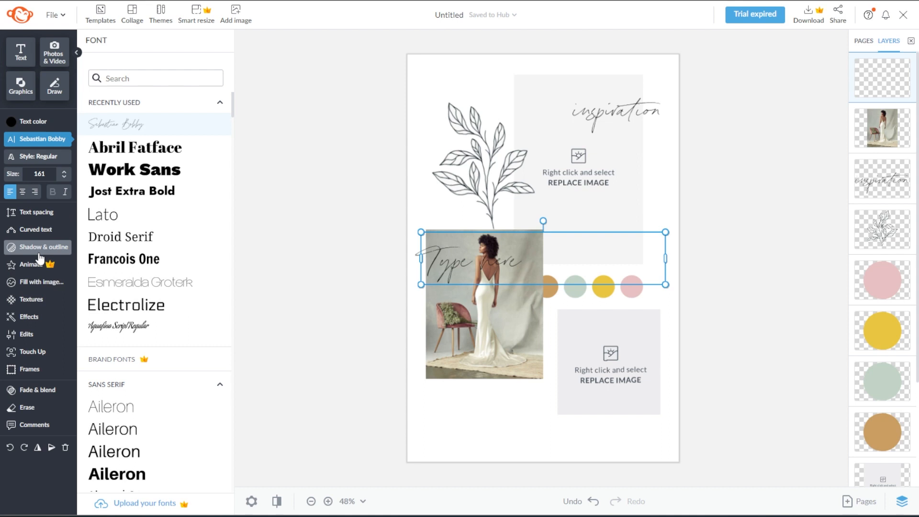
double_click(463, 268)
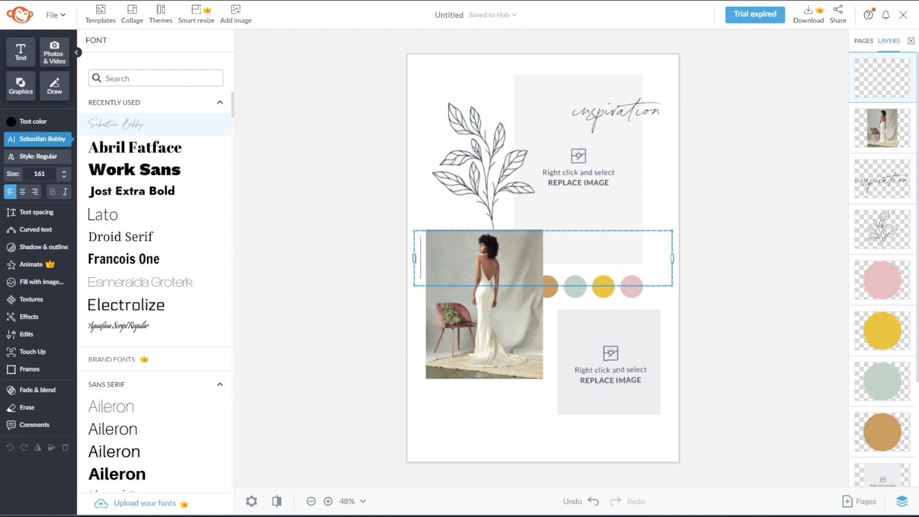
type("wedd")
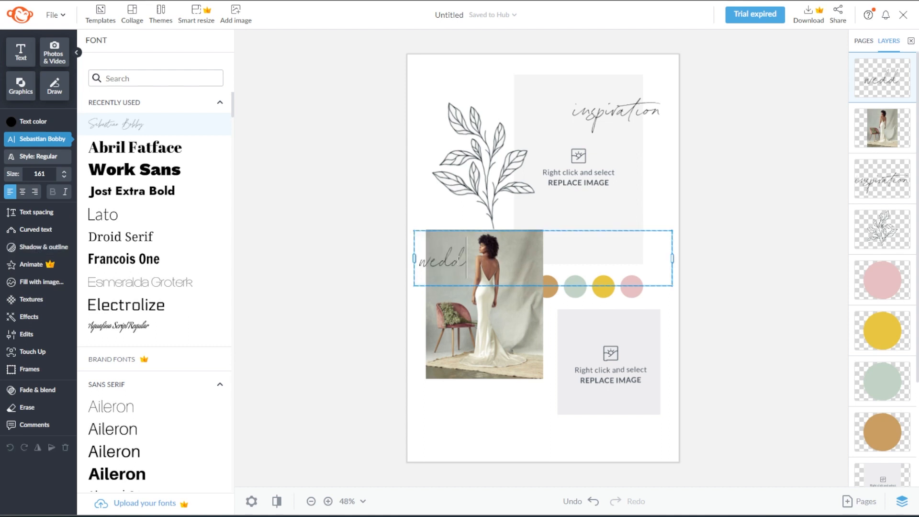
type("ing inspiration")
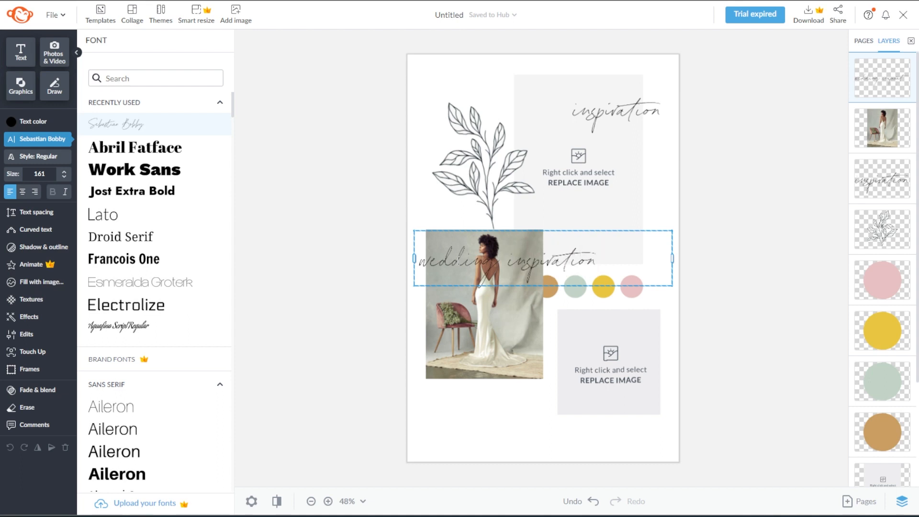
Search the graphics for "leaf" and add the black Dancing vine graphic to the canvas.
left_click(21, 93)
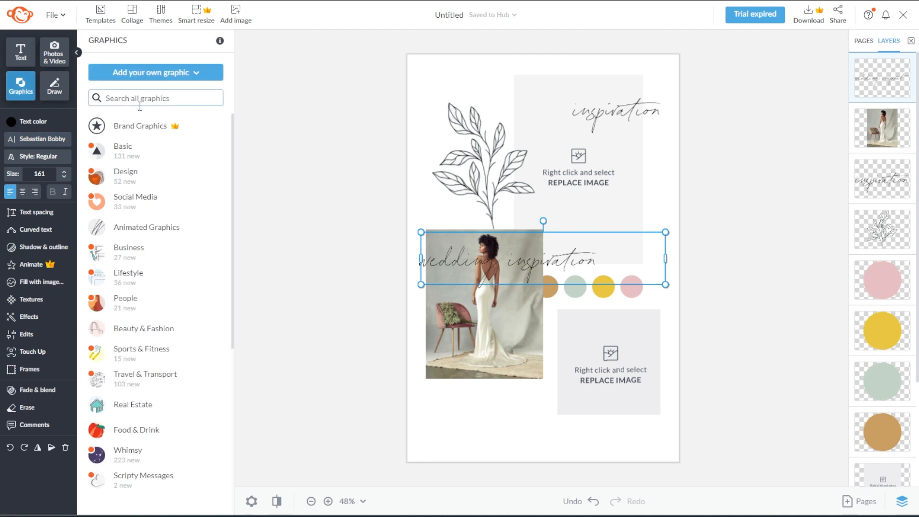
scroll(131, 254, "down", 5)
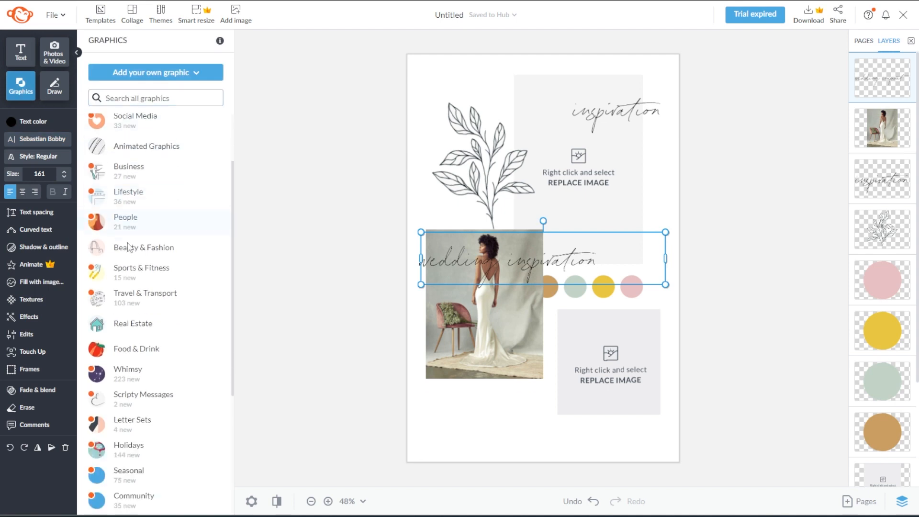
left_click(149, 100)
type("leaf")
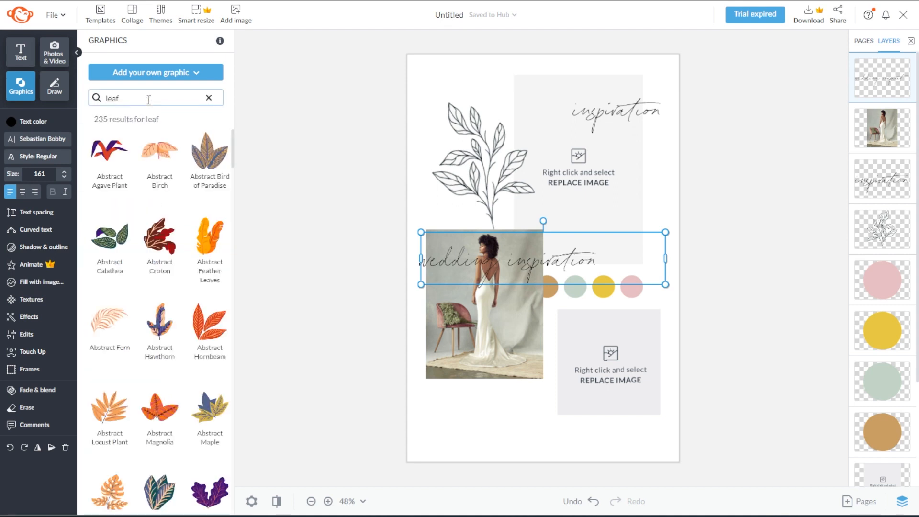
scroll(192, 306, "down", 8)
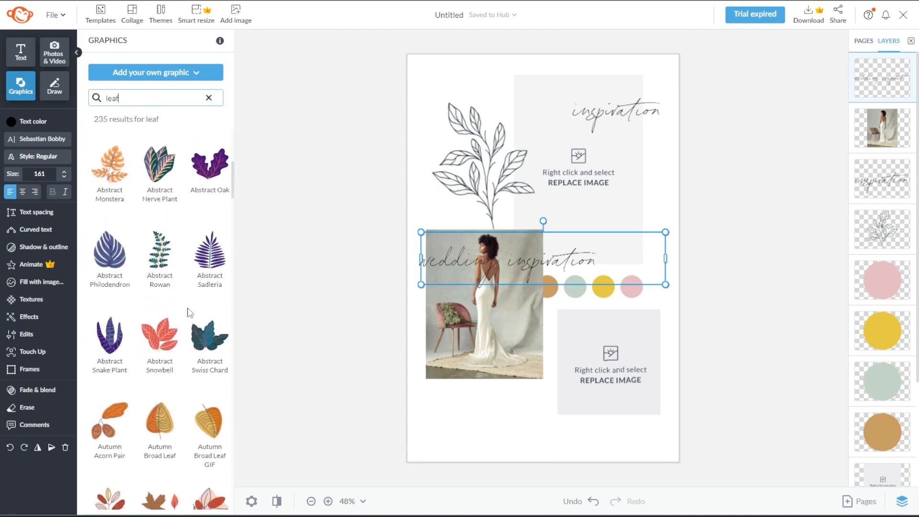
scroll(189, 315, "down", 12)
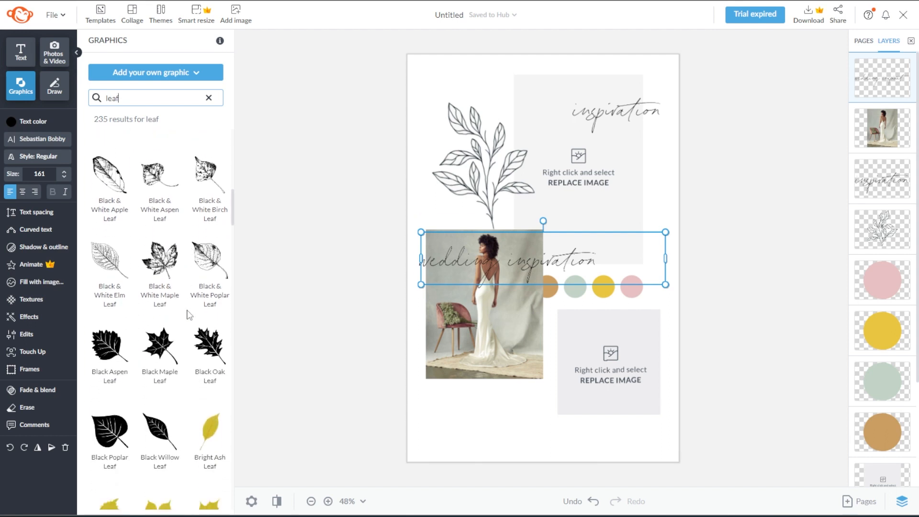
scroll(190, 314, "down", 5)
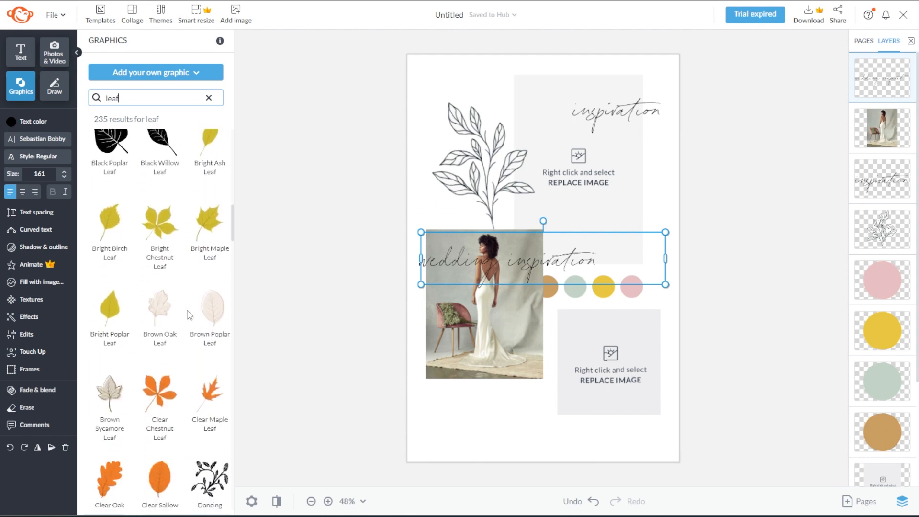
left_click(205, 484)
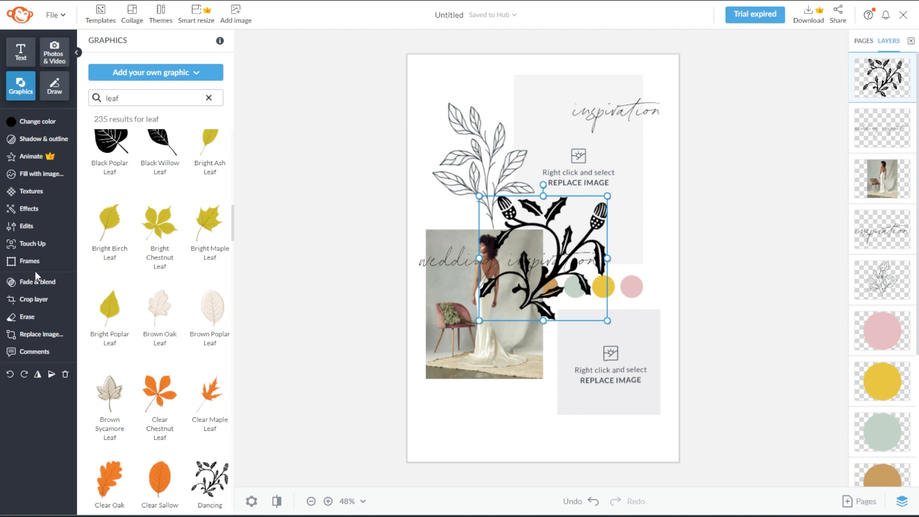
Recolor the vine graphic with the bright green-to-blue gradient at 45°.
left_click(41, 122)
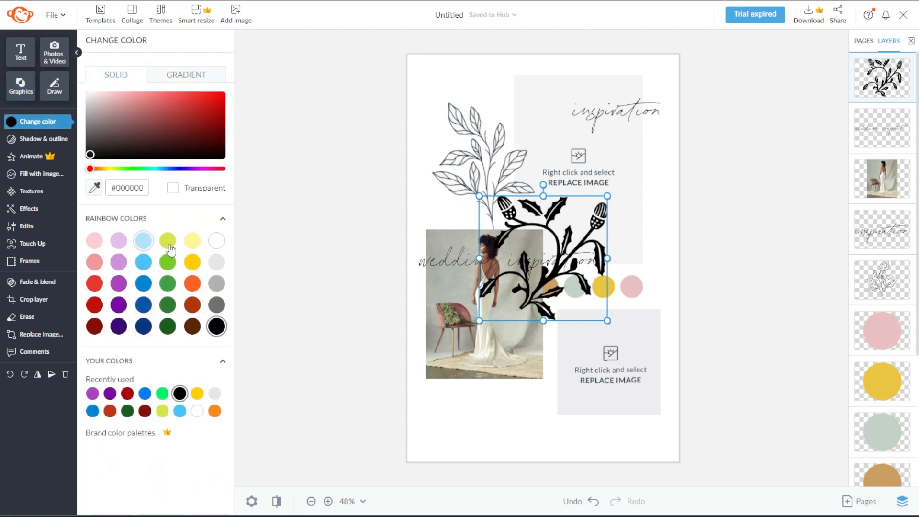
left_click(192, 240)
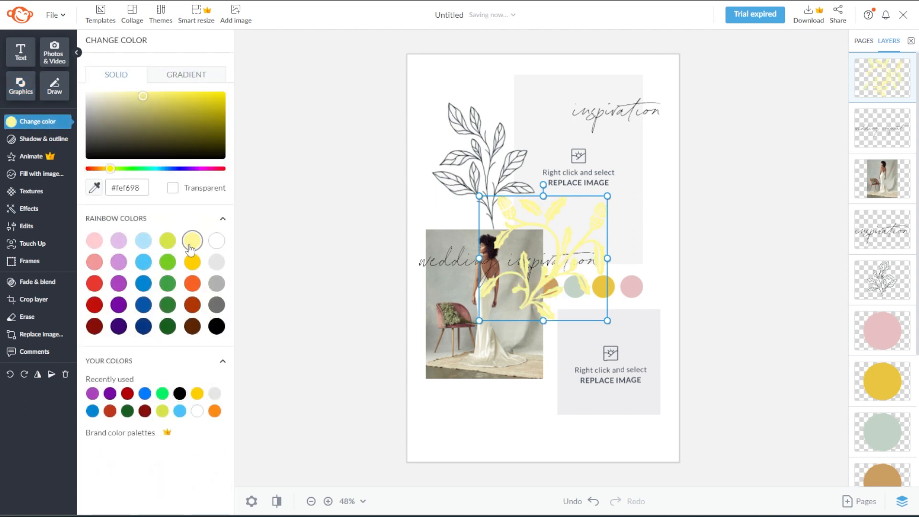
left_click(210, 79)
left_click(214, 194)
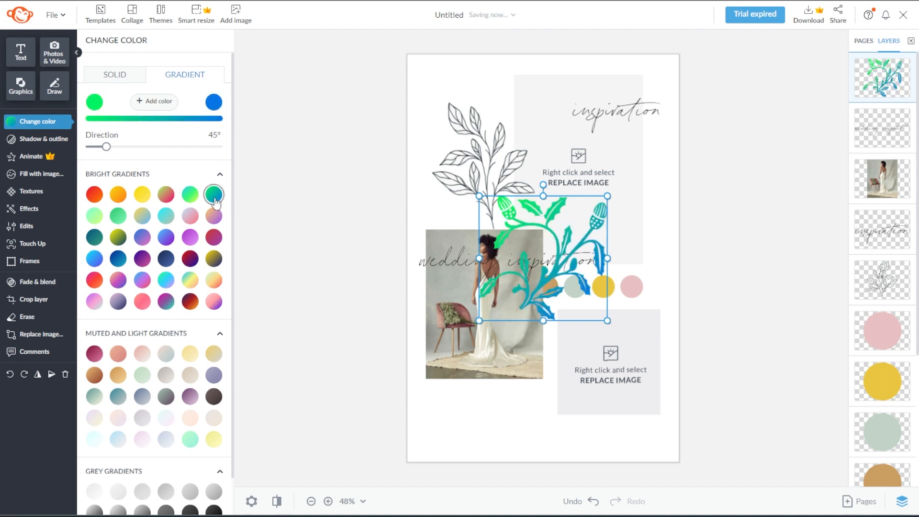
left_click(39, 139)
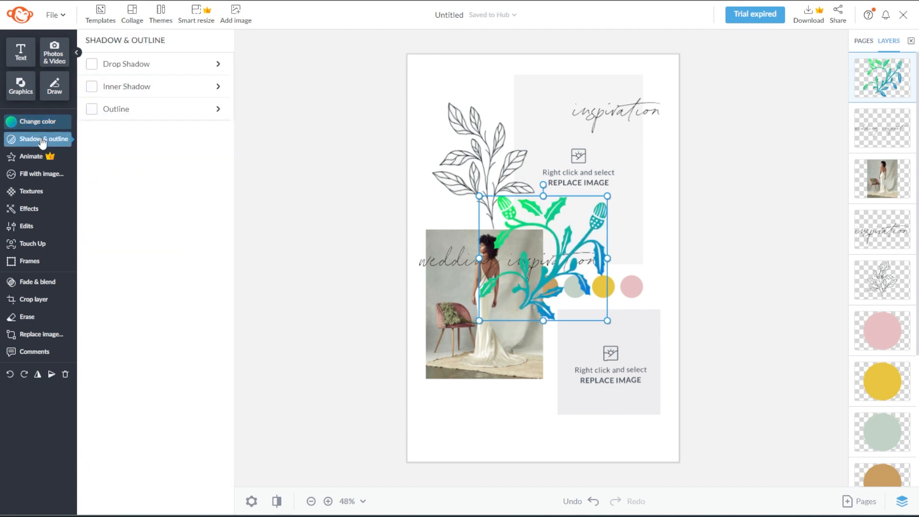
left_click(44, 174)
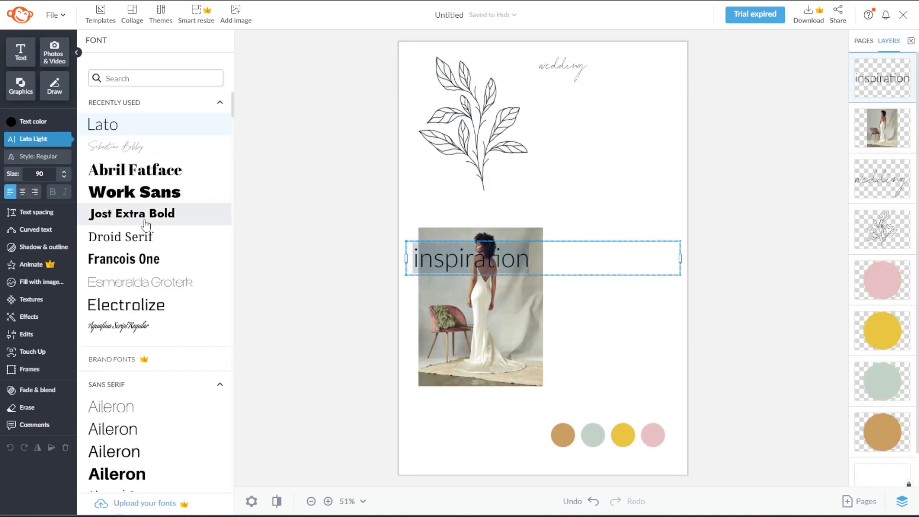
Set the "inspiration" text to Droid Serif and pair it with the "wedding" text at the top of the canvas.
left_click(145, 233)
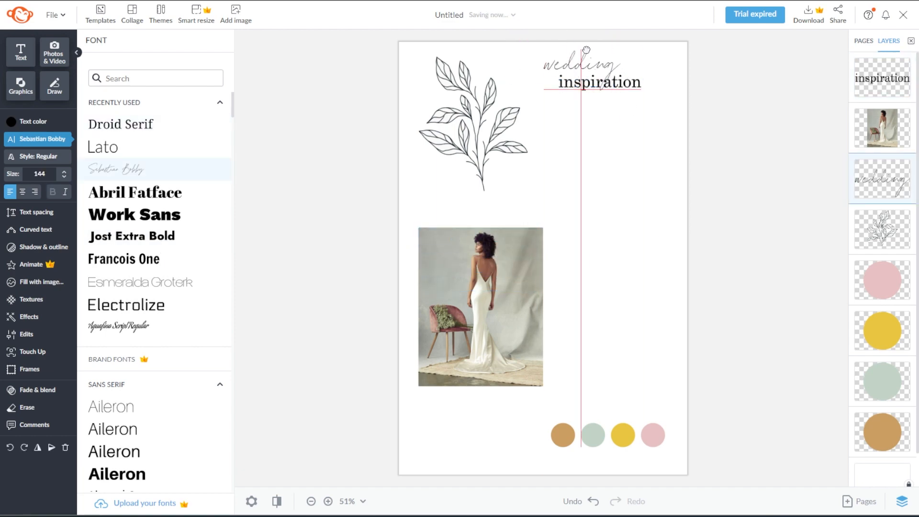
left_click_drag(586, 50, 565, 57)
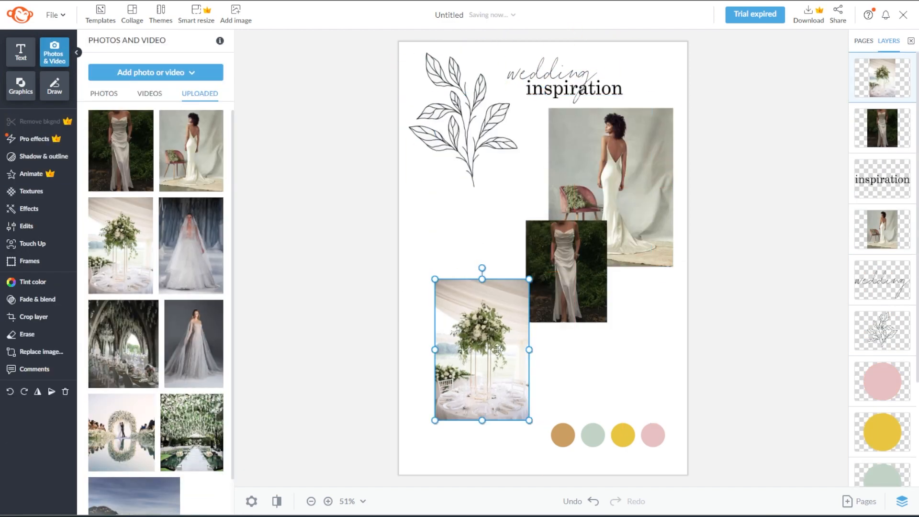
Move the leaf branch to the canvas's upper-right corner and stack the vaulted hall photo above the floral centerpiece photo at left.
left_click_drag(465, 119, 627, 75)
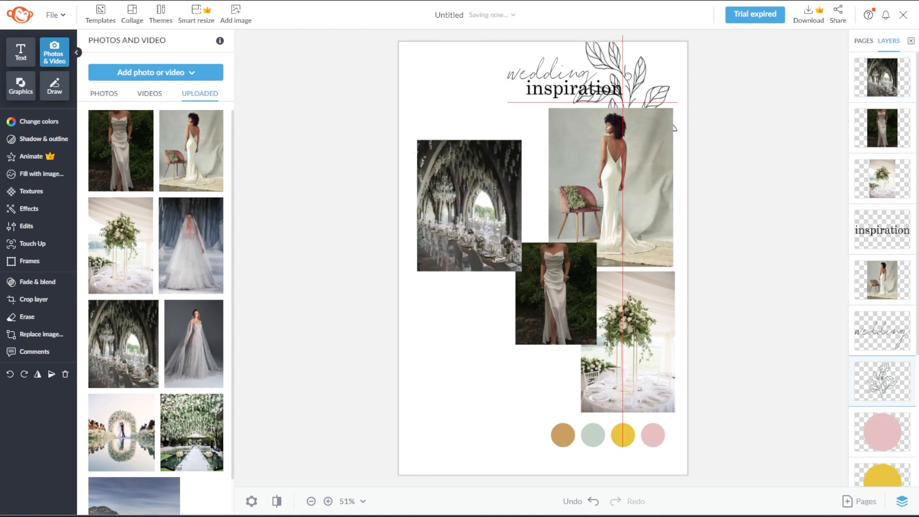
left_click_drag(628, 342, 483, 320)
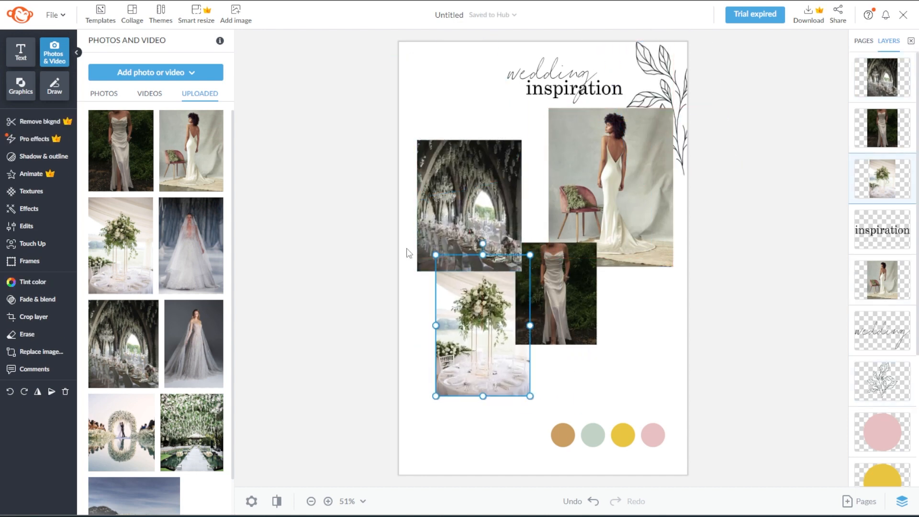
left_click(469, 206)
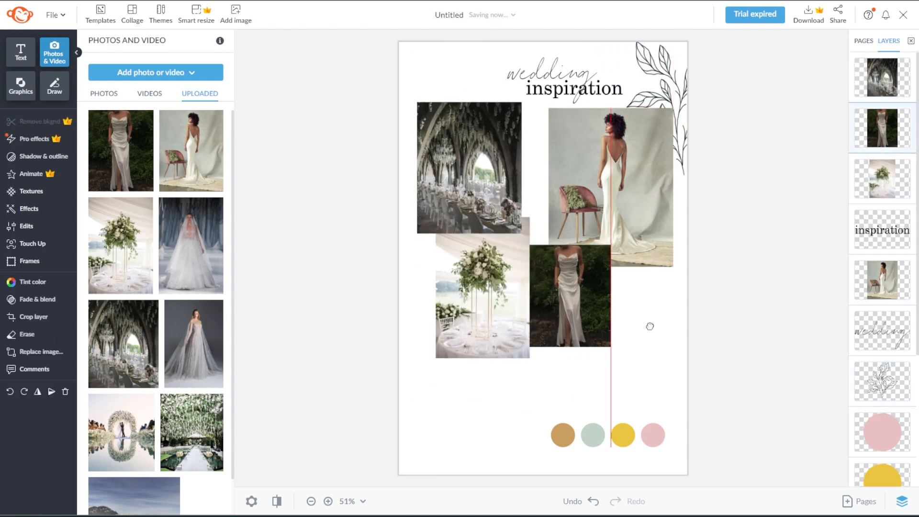
Try to add the uploaded photo of the pale caped gown on a gray backdrop to the layout.
left_click(194, 344)
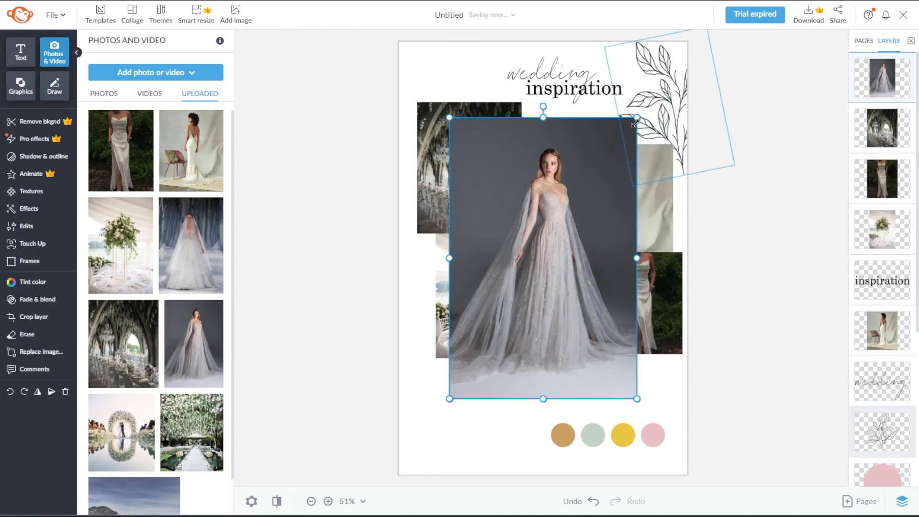
left_click_drag(637, 399, 663, 369)
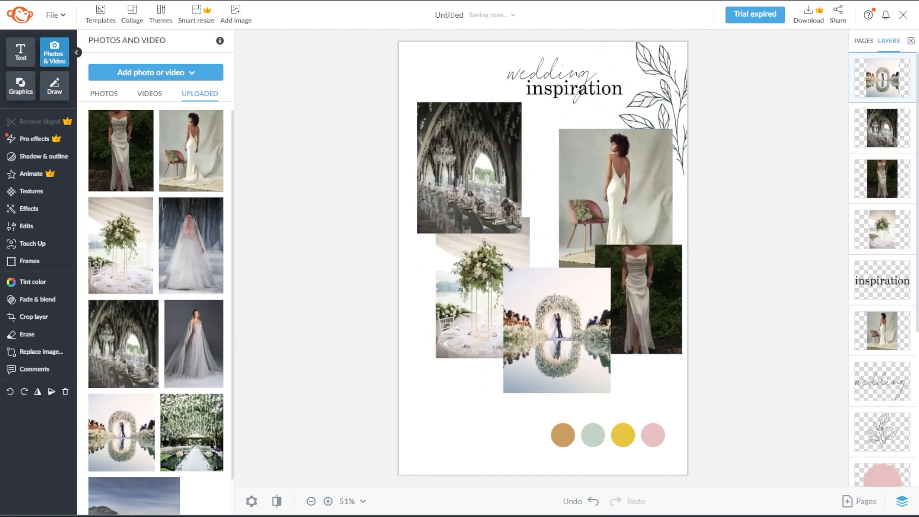
Scale down the centerpiece photo and add the uploaded mountain ceremony aisle photo at the bottom of the canvas.
left_click_drag(509, 266, 511, 270)
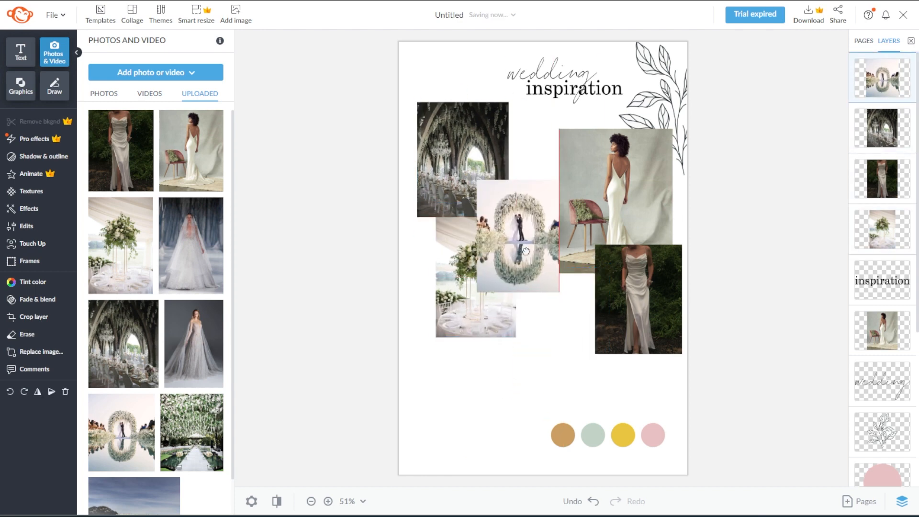
scroll(156, 312, "down", 1)
left_click_drag(191, 370, 551, 330)
mouse_move(467, 268)
left_mouse_down()
mouse_move(448, 272)
mouse_move(459, 281)
left_mouse_up()
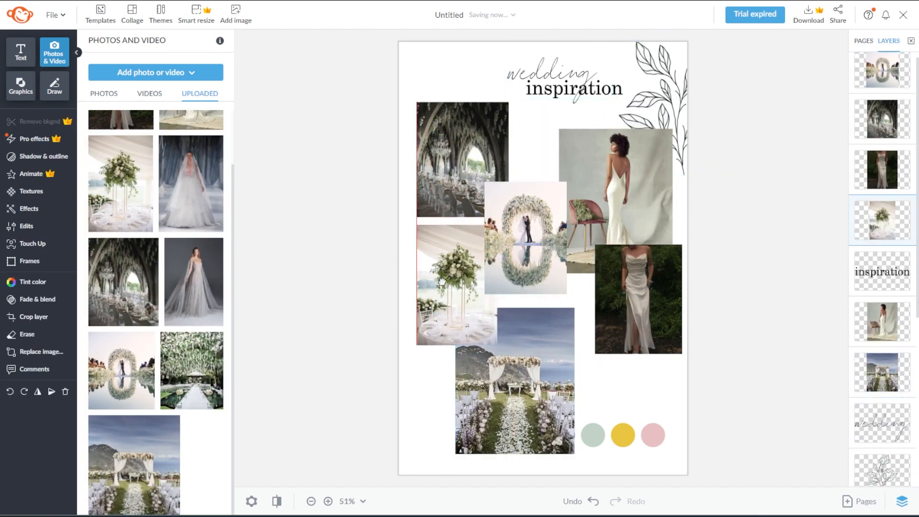
Center the floral arch photo in the collage and align the vaulted hall and pink-chair gown photos along their upper edges.
left_click_drag(526, 238, 543, 264)
left_click_drag(463, 159, 462, 166)
left_click_drag(619, 203, 615, 188)
Bring the four color circles in front of the photos and place a second leaf branch in the canvas's lower-left corner.
left_click(592, 434)
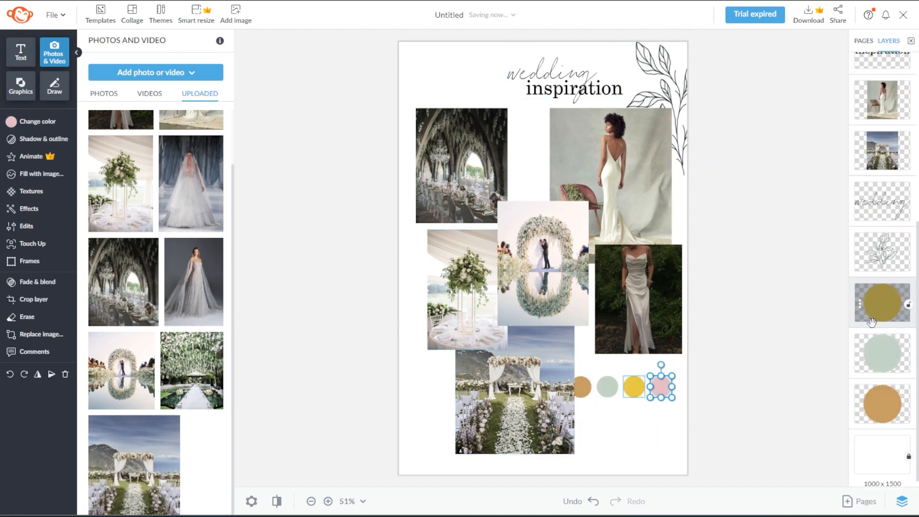
left_click_drag(883, 302, 888, 40)
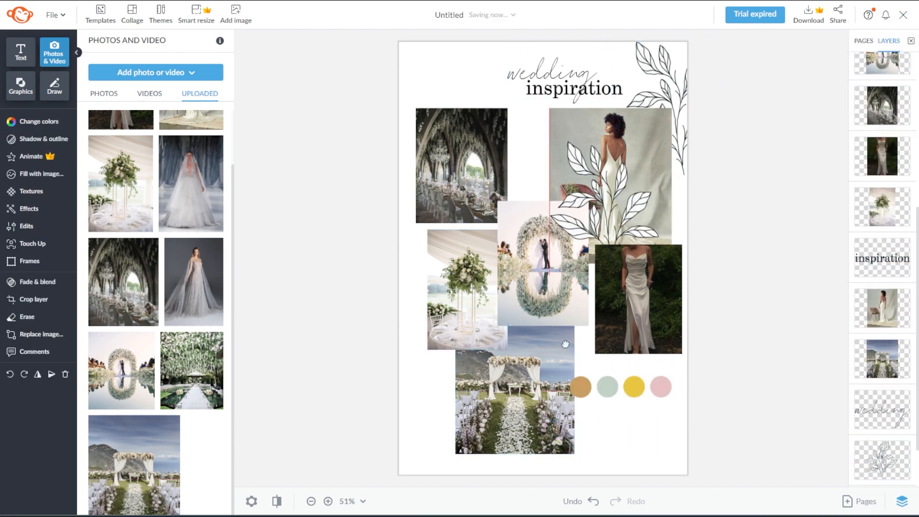
left_click_drag(615, 210, 426, 422)
Shift the row of color circles and the dark-background gown photo closer to the central photos.
left_click_drag(680, 412, 574, 371)
left_click_drag(630, 394, 619, 389)
left_click_drag(661, 299, 647, 306)
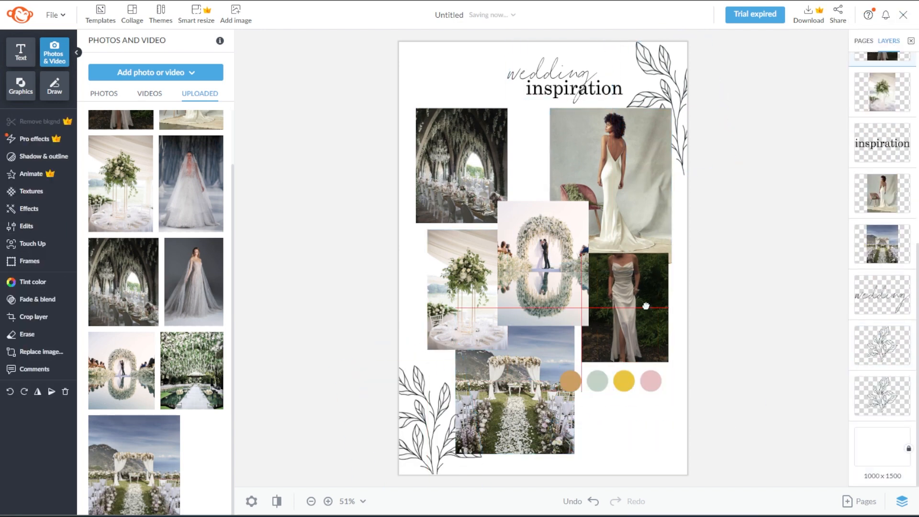
Recolor the brown and mint circles with gray and olive green sampled from the photos.
left_click(571, 381)
left_click(37, 122)
left_click(94, 188)
left_click(598, 381)
left_click(95, 188)
Recolor the yellow and pink circles with colors sampled from the ceremony aisle photo, using slate blue for the yellow one.
left_click(625, 381)
left_click(94, 187)
left_click(540, 333)
left_click(651, 382)
left_click(94, 188)
left_click(531, 417)
Resample the last circle in tan, then scale and align all four circles under the dark-background gown photo.
left_click_drag(777, 414, 573, 373)
left_click_drag(595, 382, 595, 389)
left_click(651, 388)
left_click(94, 188)
left_click_drag(719, 414, 577, 376)
left_click_drag(618, 388, 669, 387)
left_click(742, 414)
Enlarge the "wedding" and "inspiration" texts together, extending them to the left above the photos.
left_click_drag(625, 102, 506, 50)
mouse_move(508, 48)
left_mouse_down()
mouse_move(492, 48)
mouse_move(504, 52)
left_mouse_up()
left_click_drag(503, 45, 469, 27)
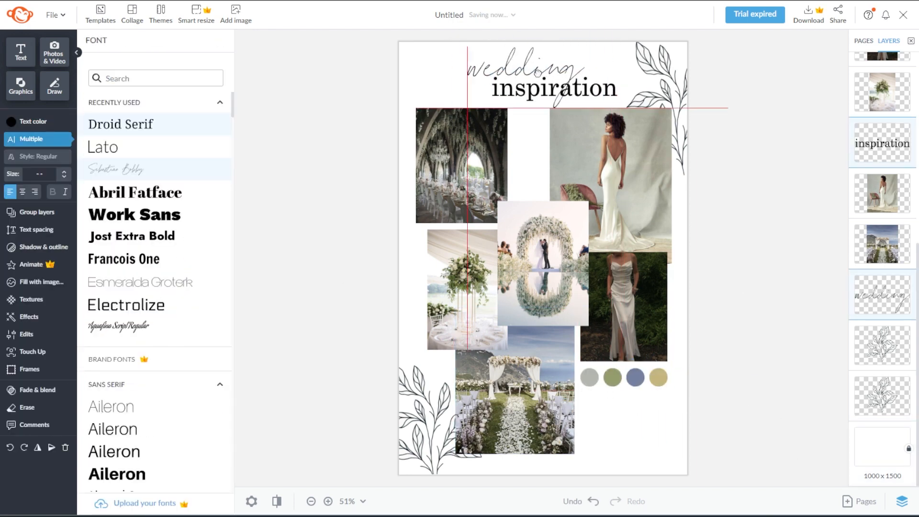
Scale down the leaf branch in the canvas's upper-right corner slightly to clear the title text.
left_click(751, 242)
left_click(658, 77)
left_click_drag(622, 108, 632, 106)
left_click(736, 468)
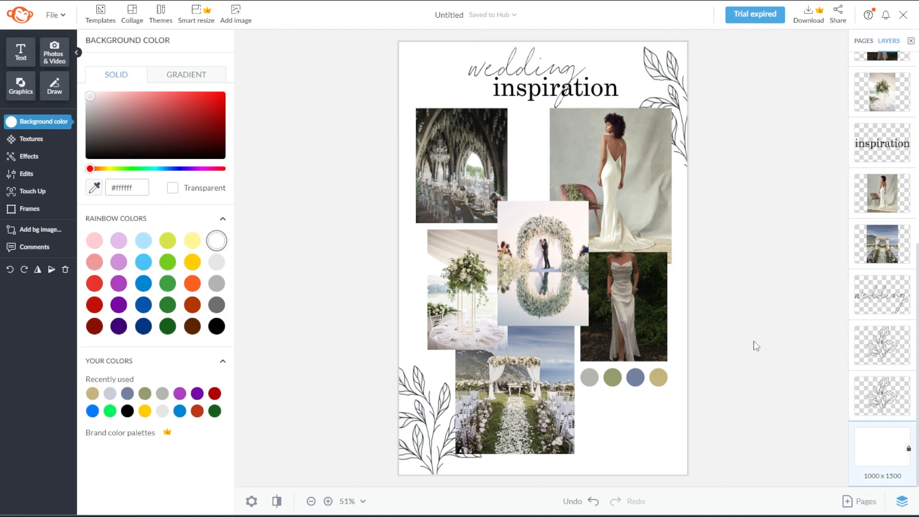